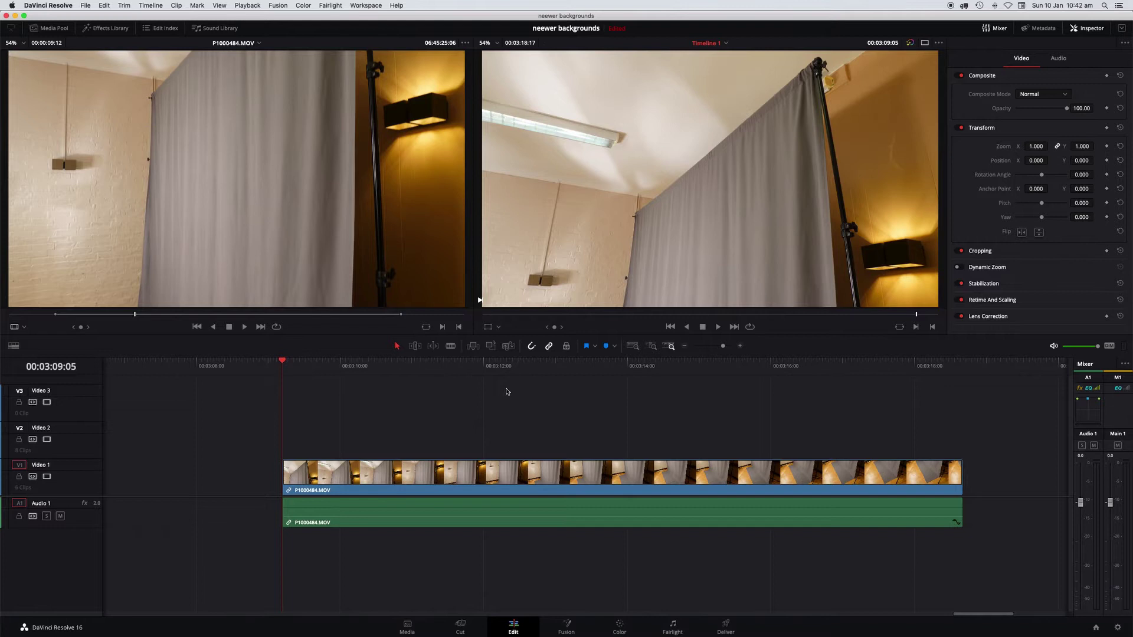
Check the DaVinci Resolve version and the Mac's system information
{"action": "left_click", "coordinate": [56, 5]}
{"action": "left_click", "coordinate": [56, 17]}
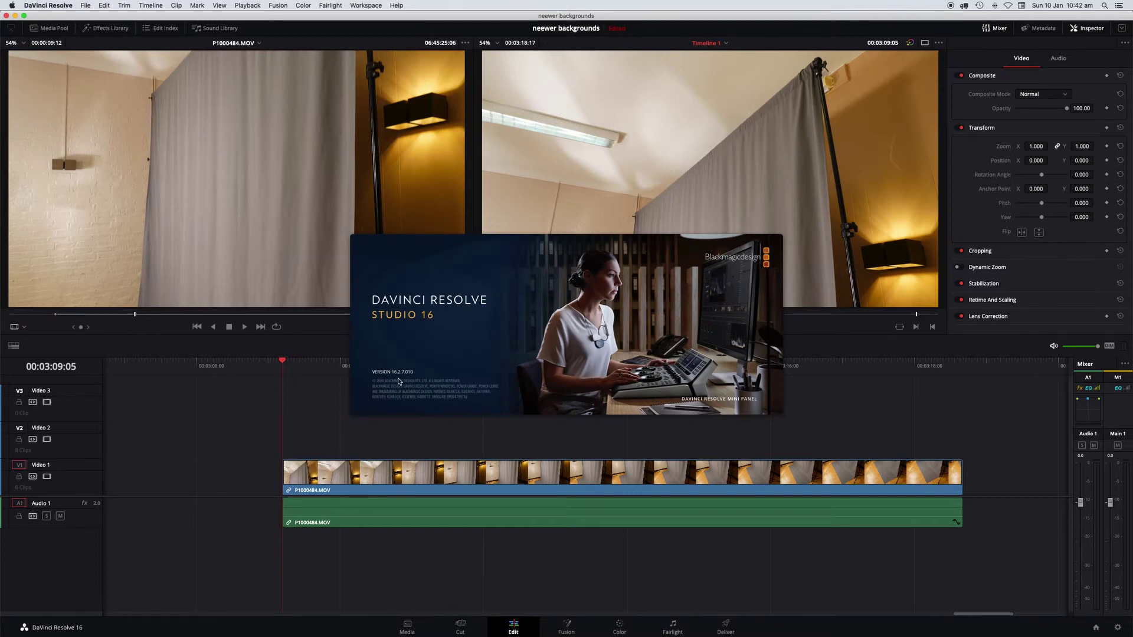
{"action": "left_click", "coordinate": [310, 387]}
{"action": "left_click", "coordinate": [13, 5]}
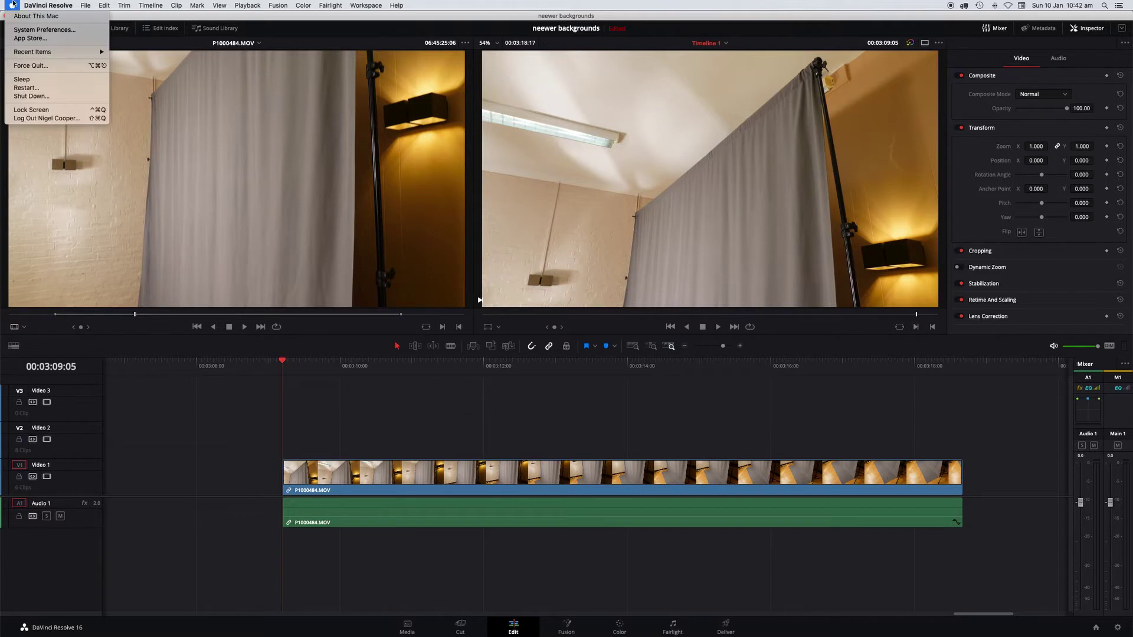
{"action": "left_click", "coordinate": [15, 15]}
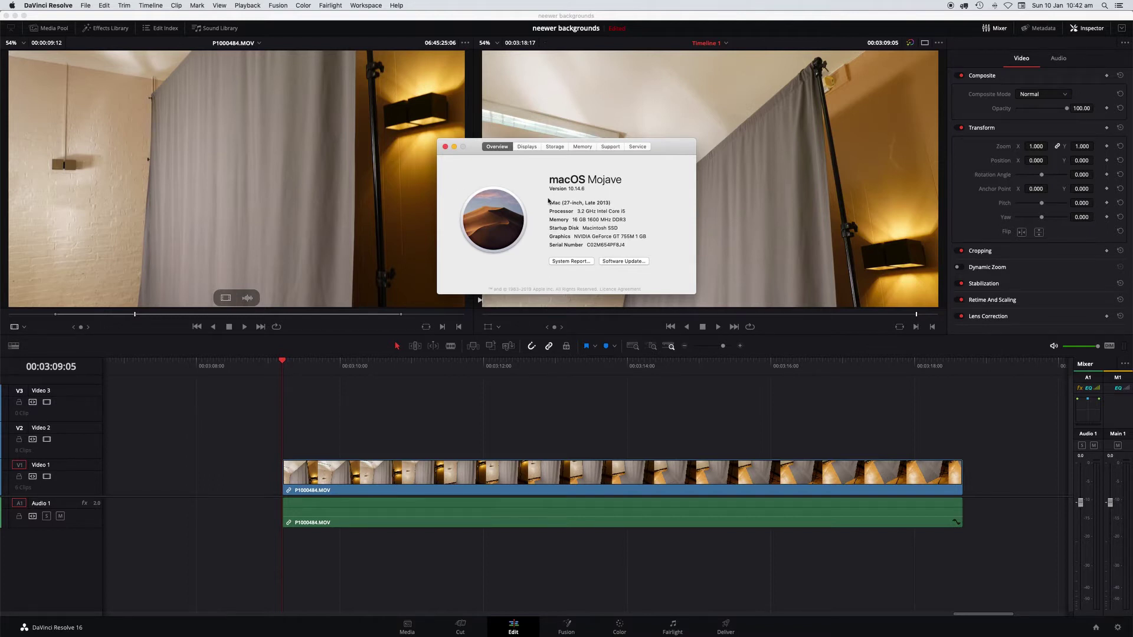
{"action": "left_click", "coordinate": [445, 147]}
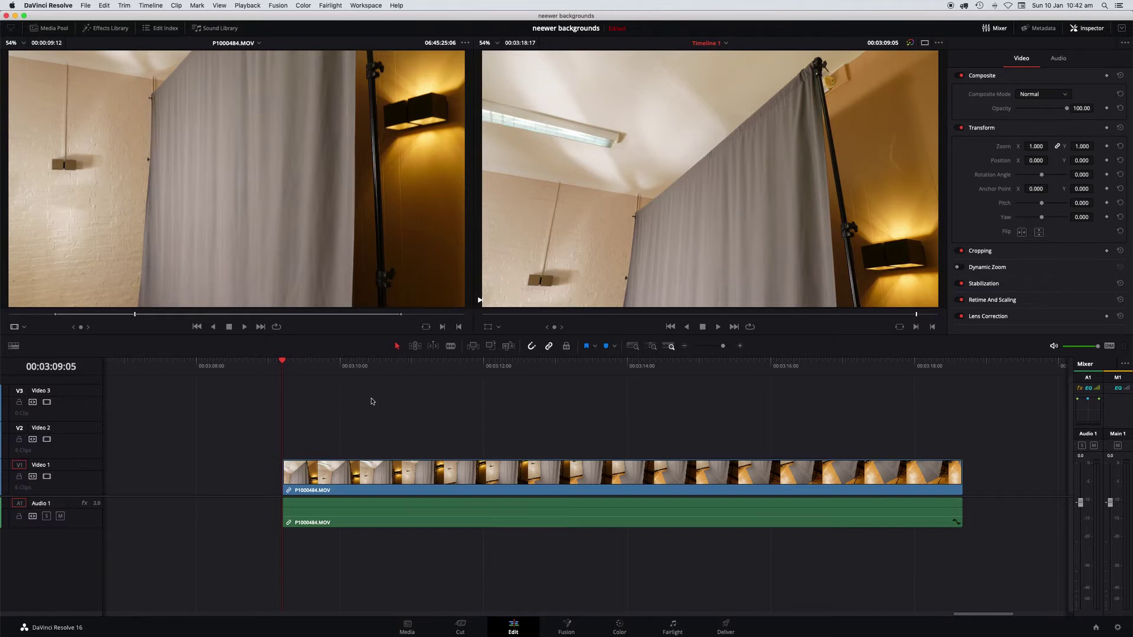
Add a mono audio track named 'voice over' below Audio 1 and switch to the Fairlight page
{"action": "mouse_move", "coordinate": [284, 362]}
{"action": "left_mouse_down"}
{"action": "mouse_move", "coordinate": [964, 377]}
{"action": "mouse_move", "coordinate": [285, 385]}
{"action": "left_mouse_up"}
{"action": "right_click", "coordinate": [50, 555]}
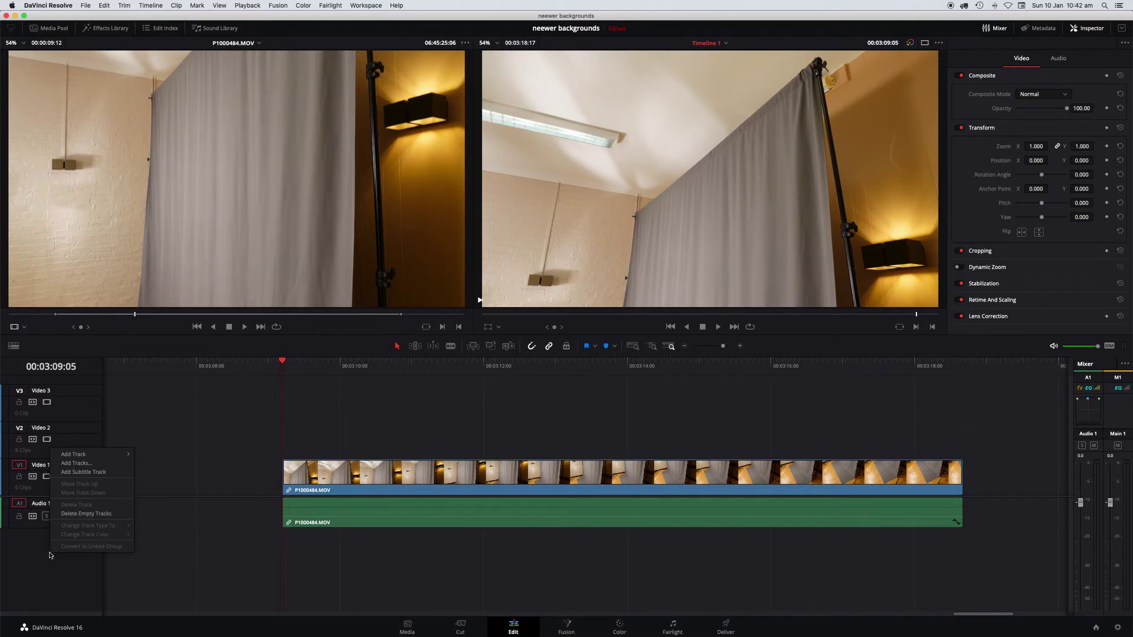
{"action": "mouse_move", "coordinate": [105, 457]}
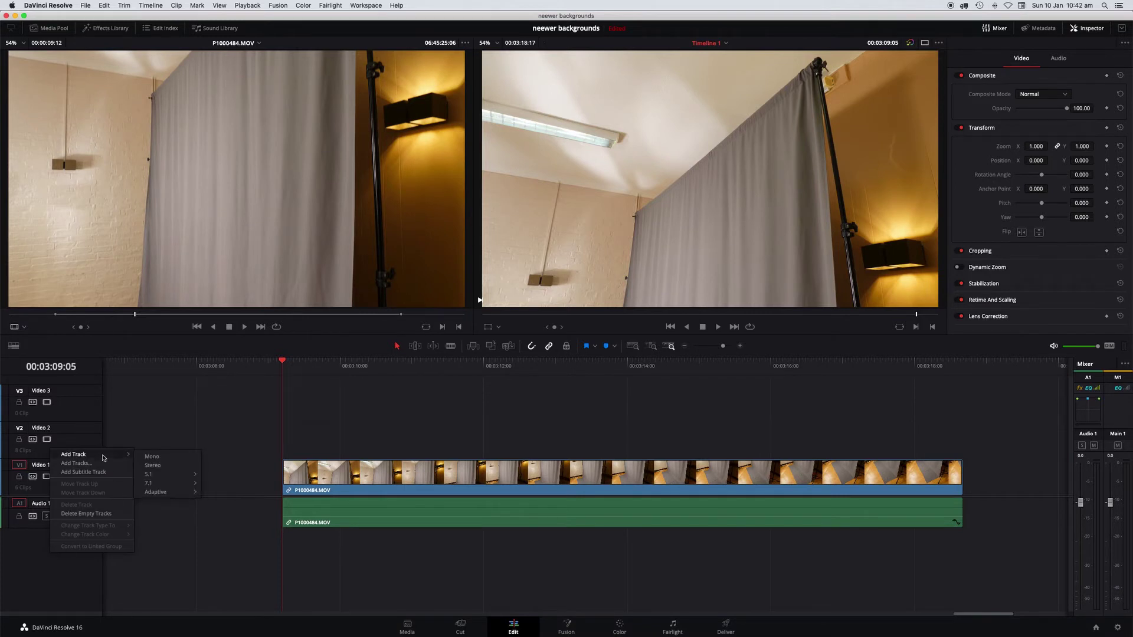
{"action": "left_click", "coordinate": [149, 458]}
{"action": "double_click", "coordinate": [50, 536]}
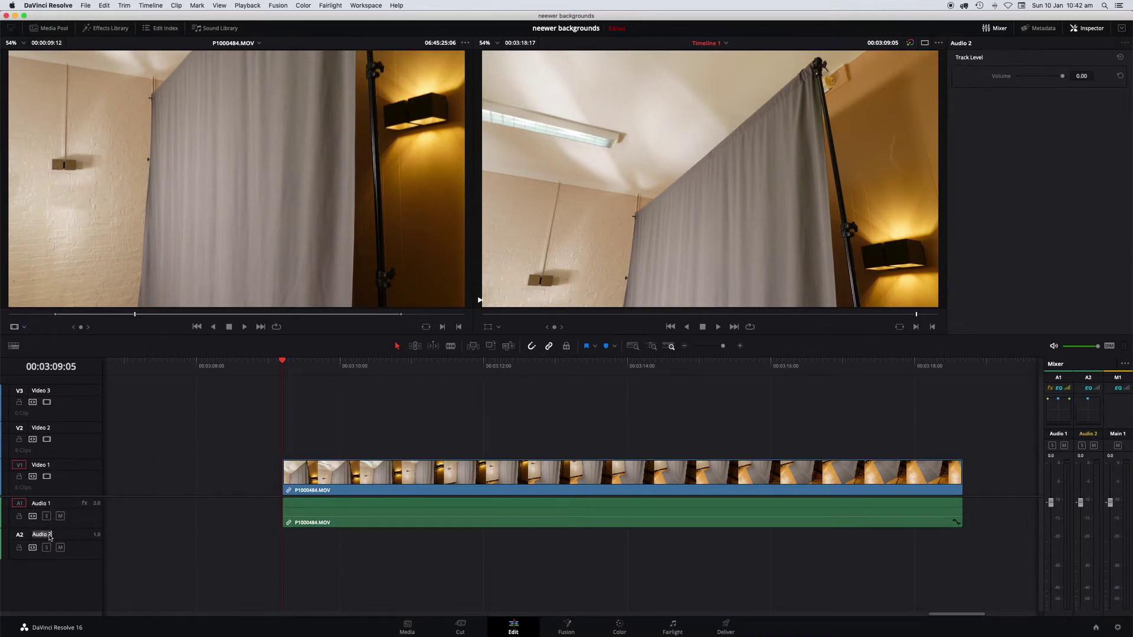
{"action": "key", "text": "BackSpace"}
{"action": "left_click", "coordinate": [55, 581]}
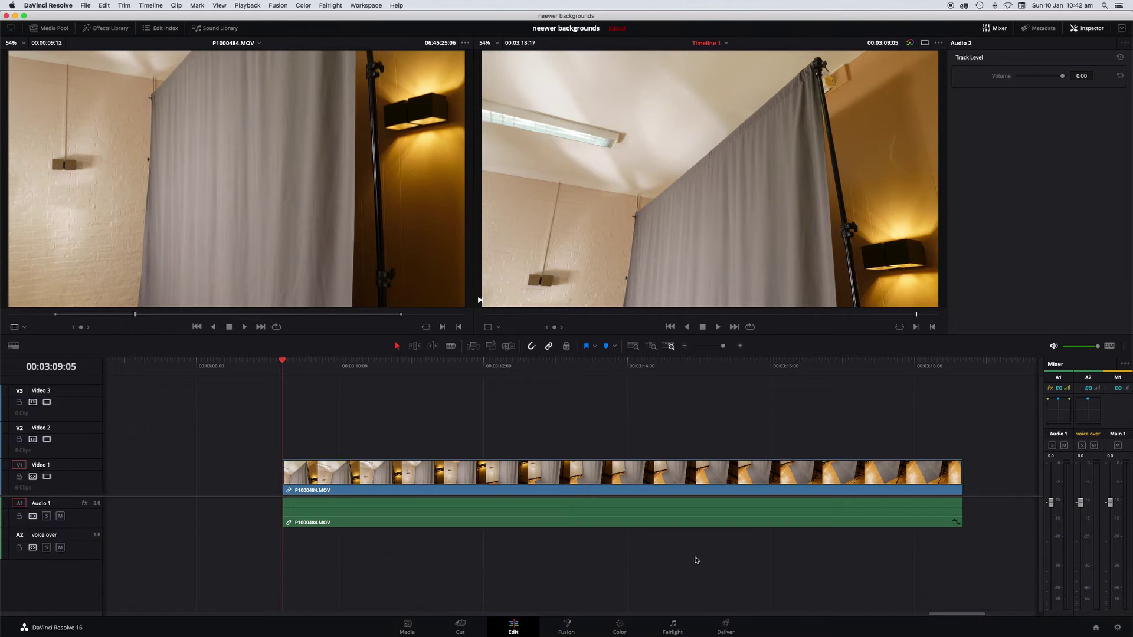
{"action": "left_click", "coordinate": [671, 632]}
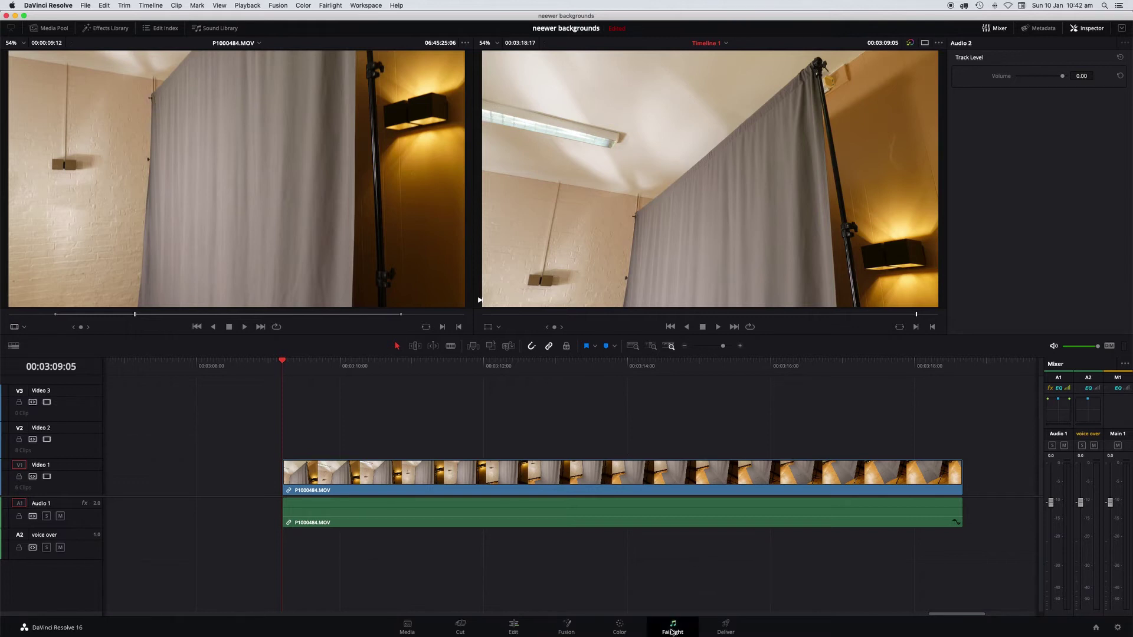
Patch the Built-in Mic 1 audio input to the voice over track input, then close the patch window
{"action": "left_click", "coordinate": [329, 5]}
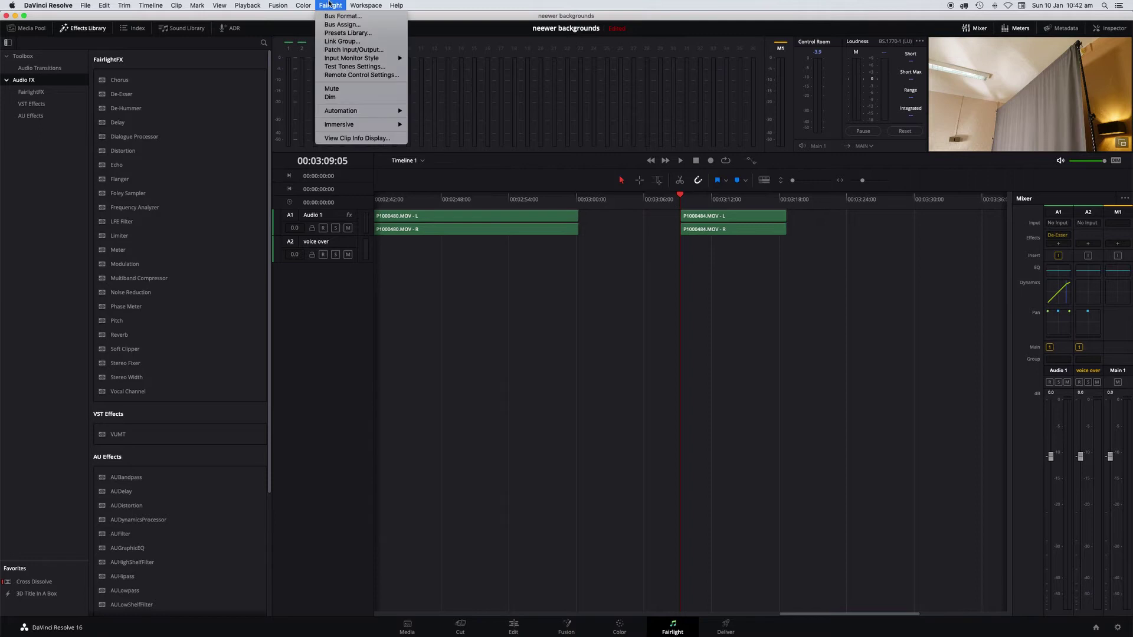
{"action": "left_click", "coordinate": [340, 51]}
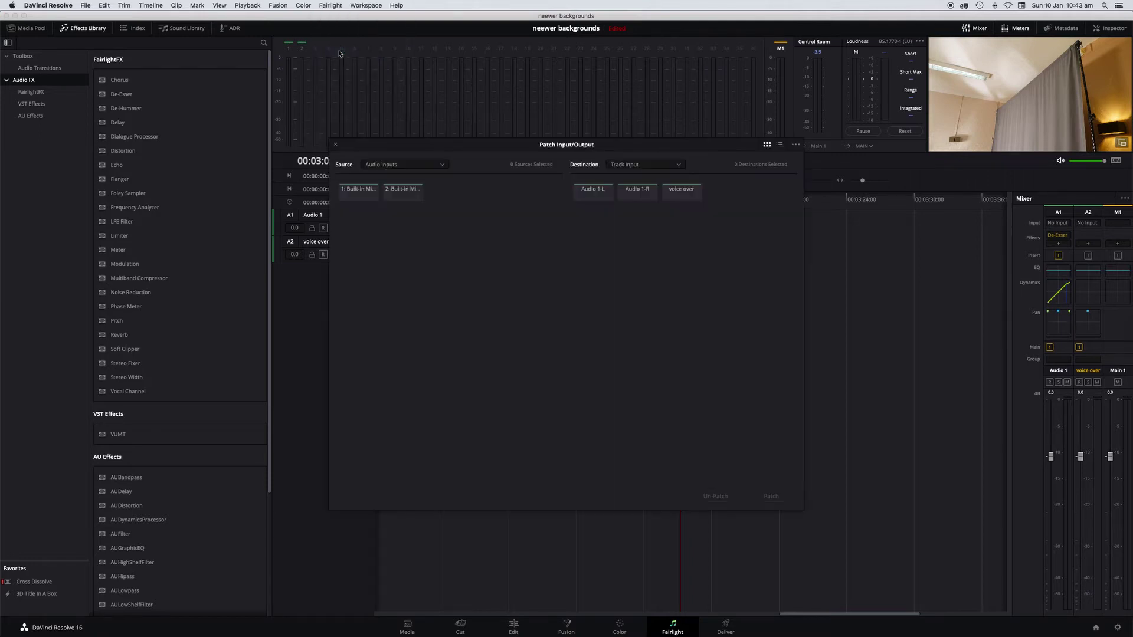
{"action": "left_click", "coordinate": [426, 166]}
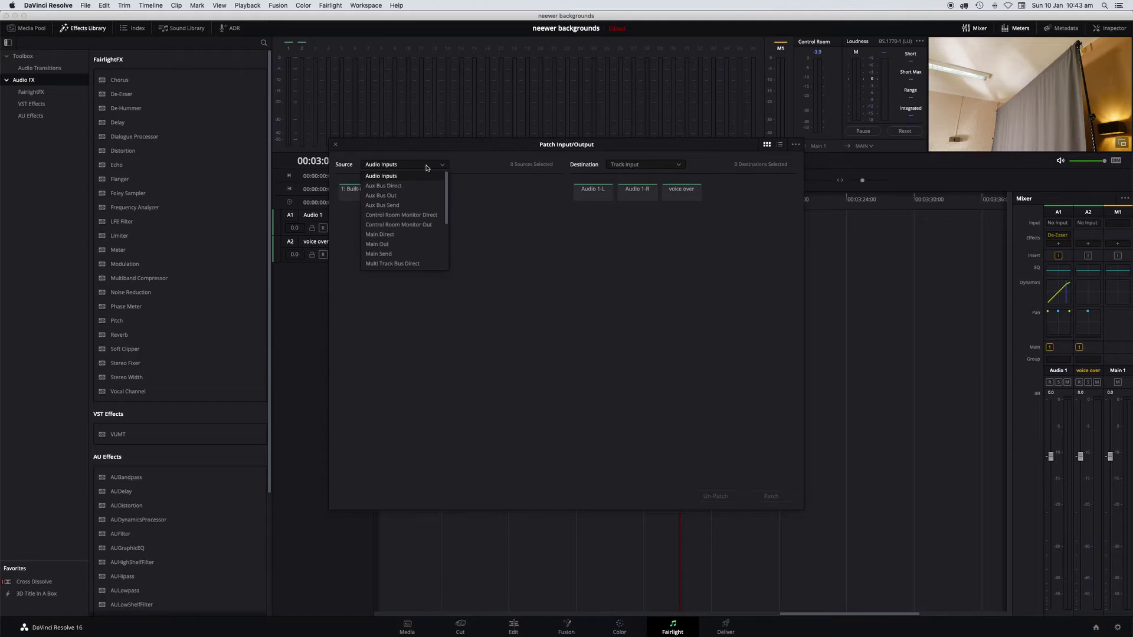
{"action": "left_click", "coordinate": [381, 177]}
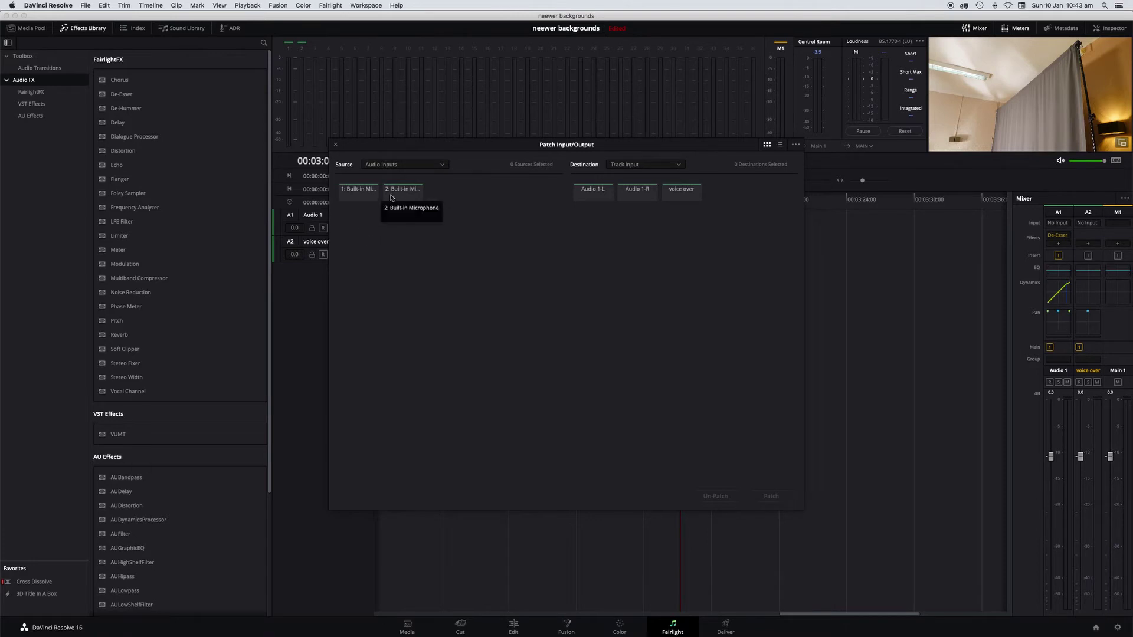
{"action": "left_click", "coordinate": [360, 195]}
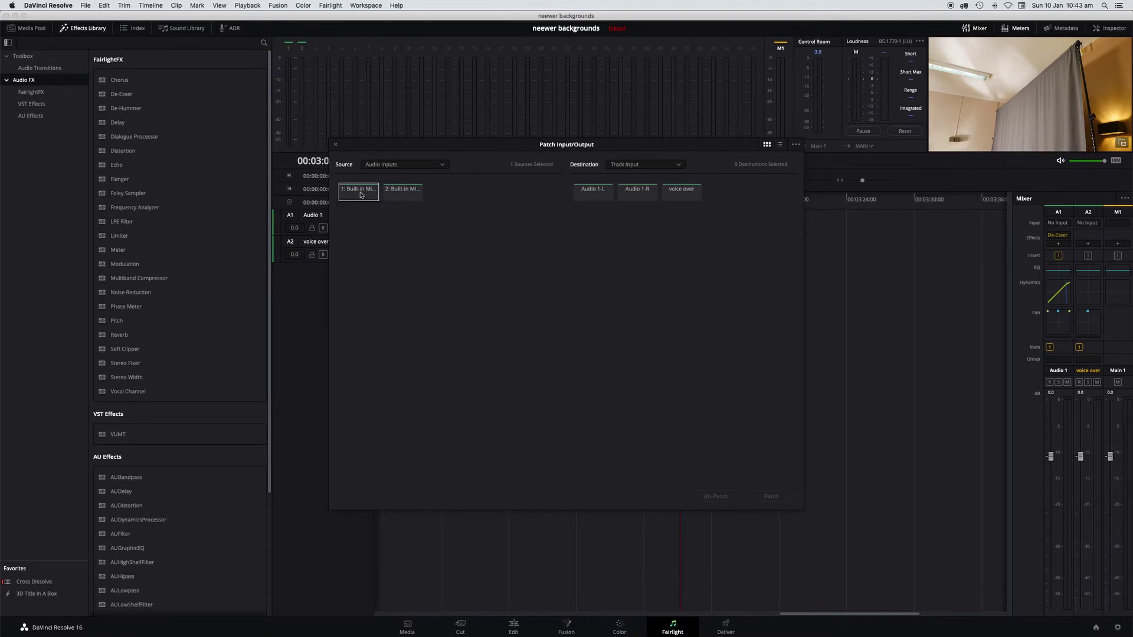
{"action": "left_click", "coordinate": [677, 166]}
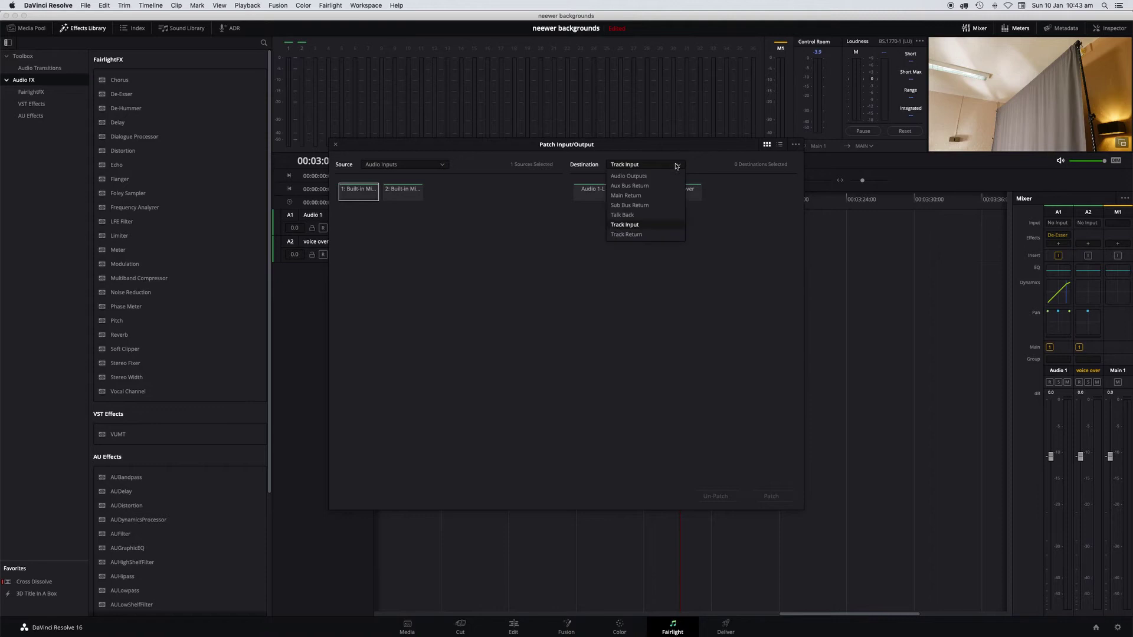
{"action": "left_click", "coordinate": [648, 228]}
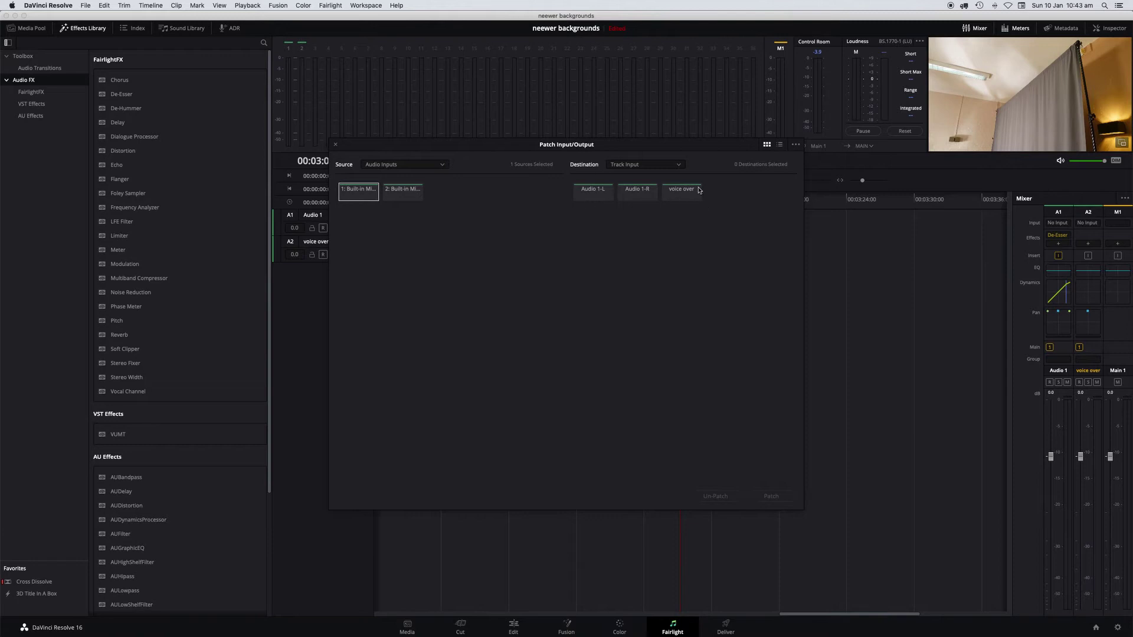
{"action": "left_click", "coordinate": [683, 198]}
{"action": "left_click", "coordinate": [777, 500]}
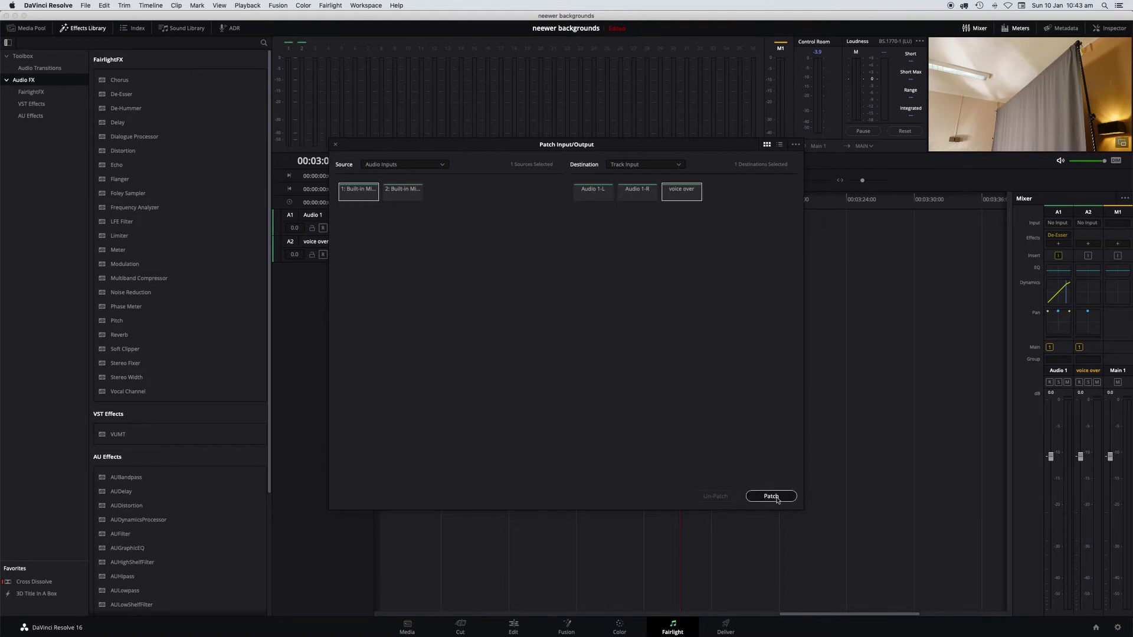
{"action": "left_click_drag", "start_coordinate": [349, 146], "coordinate": [362, 156]}
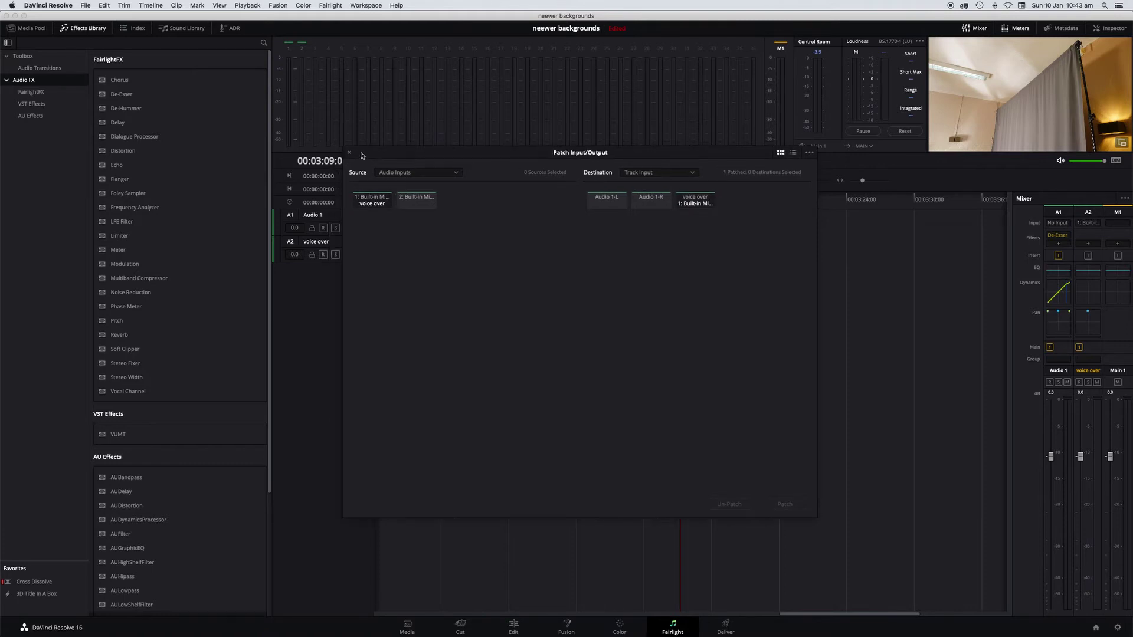
{"action": "left_click", "coordinate": [350, 154]}
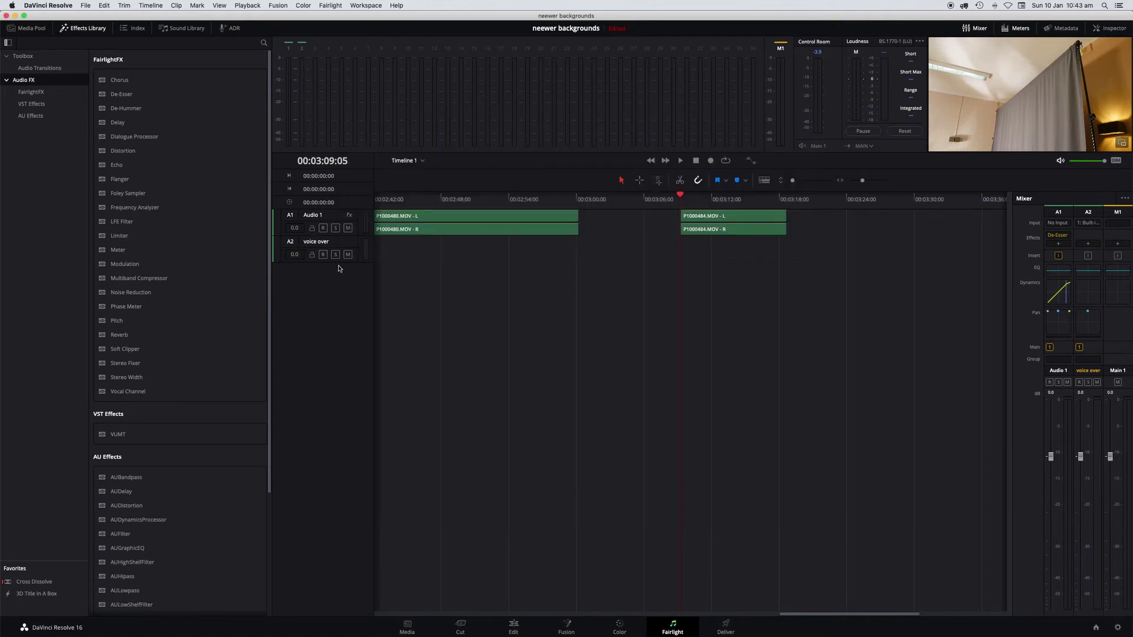
Record-arm the A2 voice over track and pull its fader down to -5.7 dB
{"action": "left_click", "coordinate": [323, 255]}
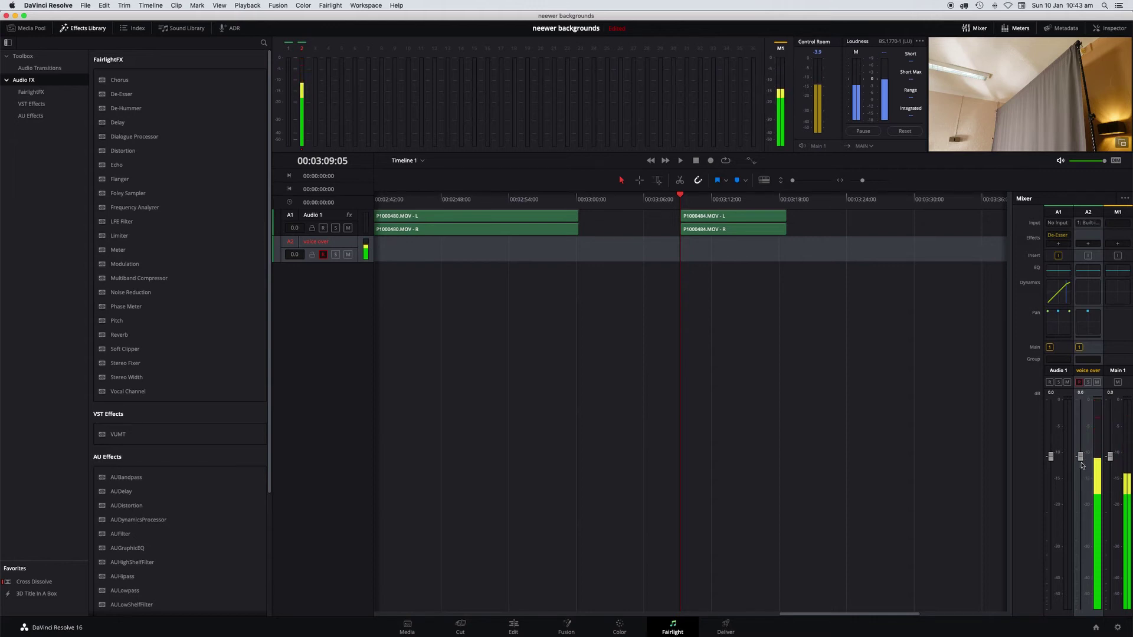
{"action": "left_click_drag", "start_coordinate": [1081, 457], "coordinate": [1081, 489]}
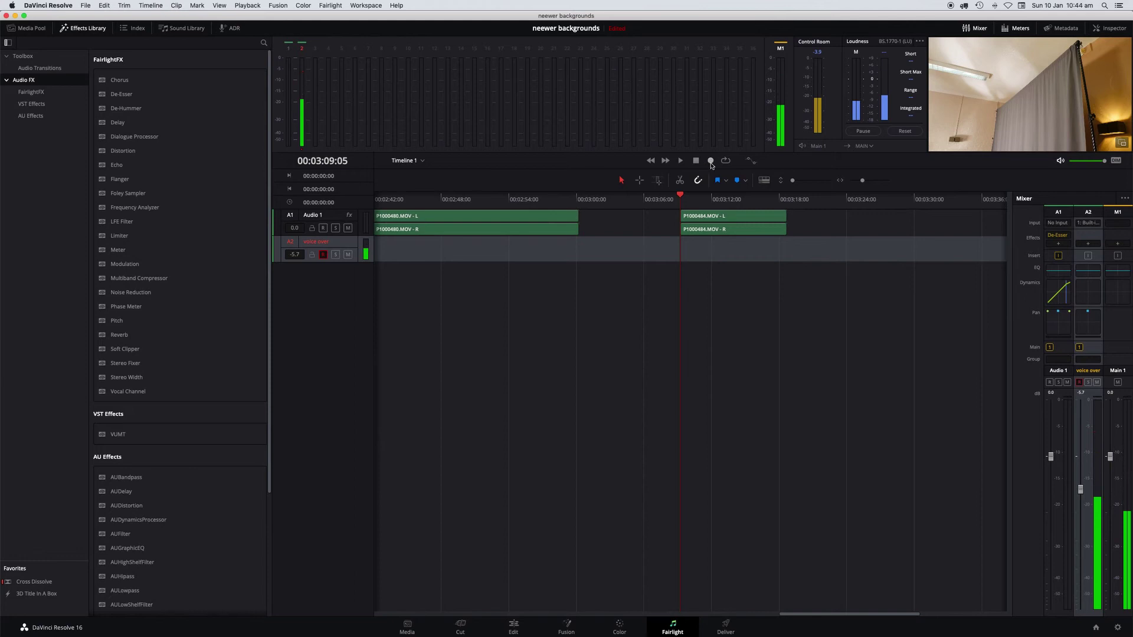
Record a short voiceover onto the voice over track and view it on the Edit page
{"action": "left_click", "coordinate": [711, 161]}
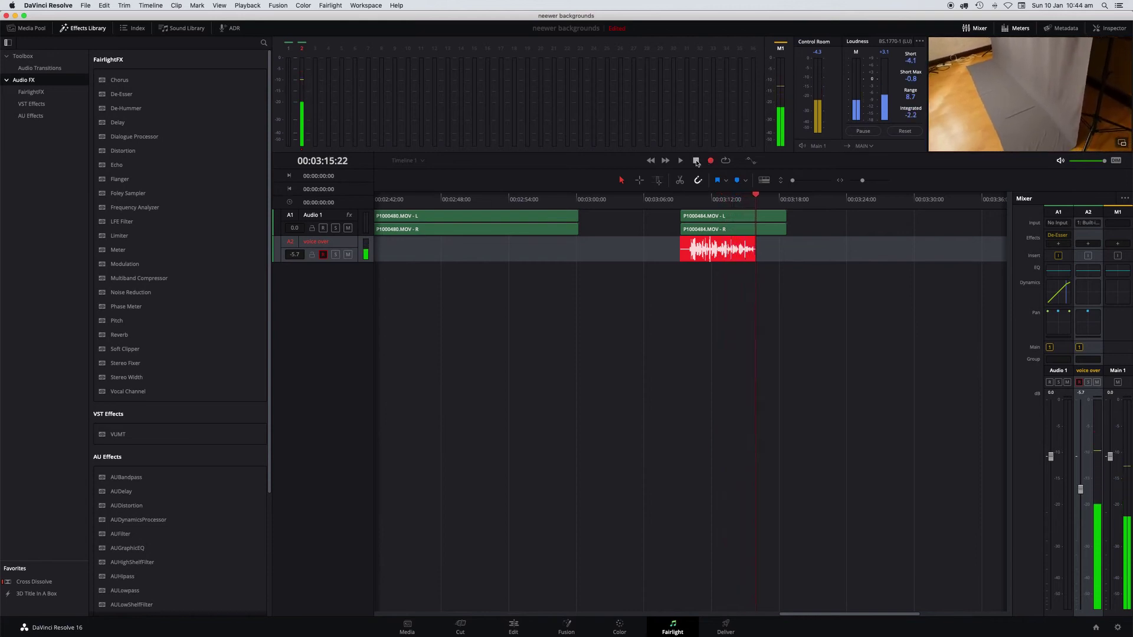
{"action": "left_click", "coordinate": [696, 161]}
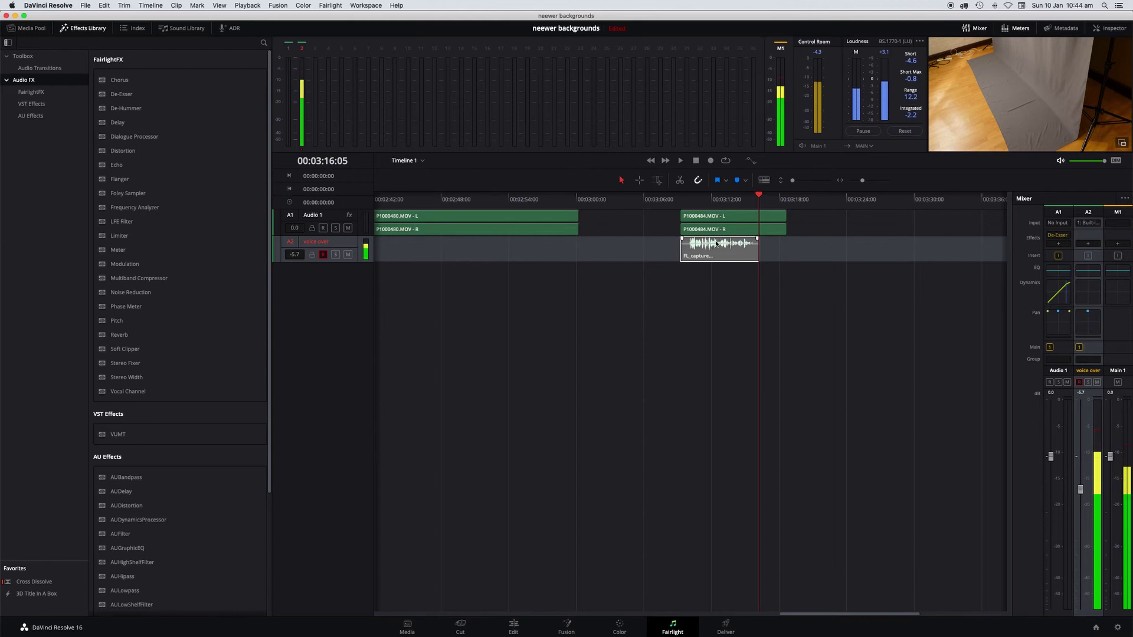
{"action": "left_click", "coordinate": [513, 628]}
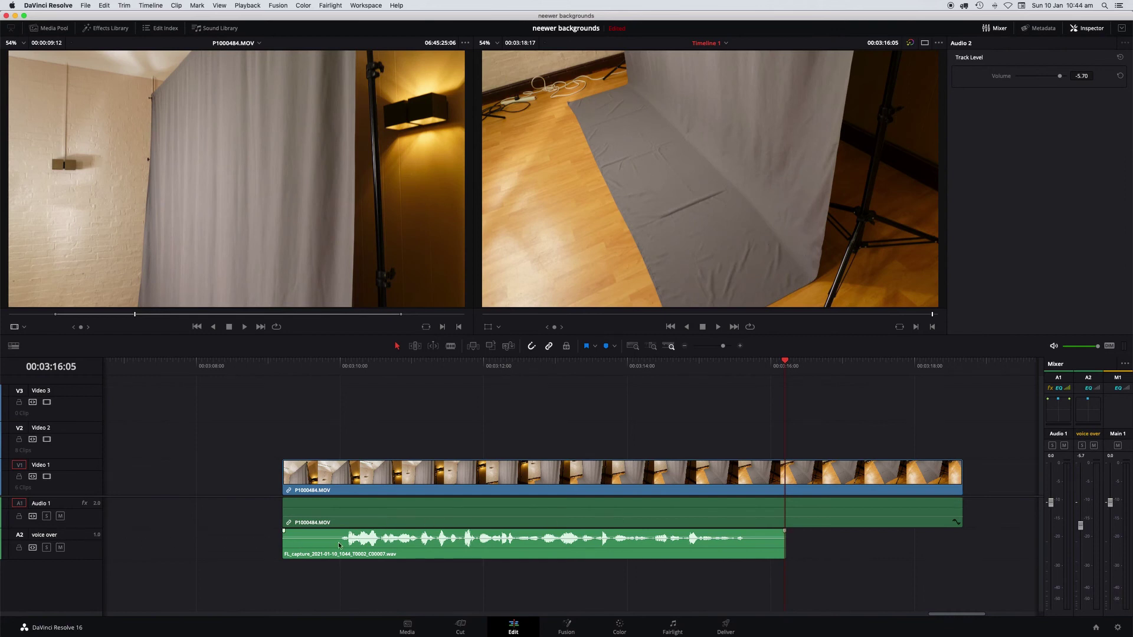
Move the playhead back to 03:10, return to Fairlight, and open System Preferences
{"action": "left_click_drag", "start_coordinate": [386, 368], "coordinate": [340, 365]}
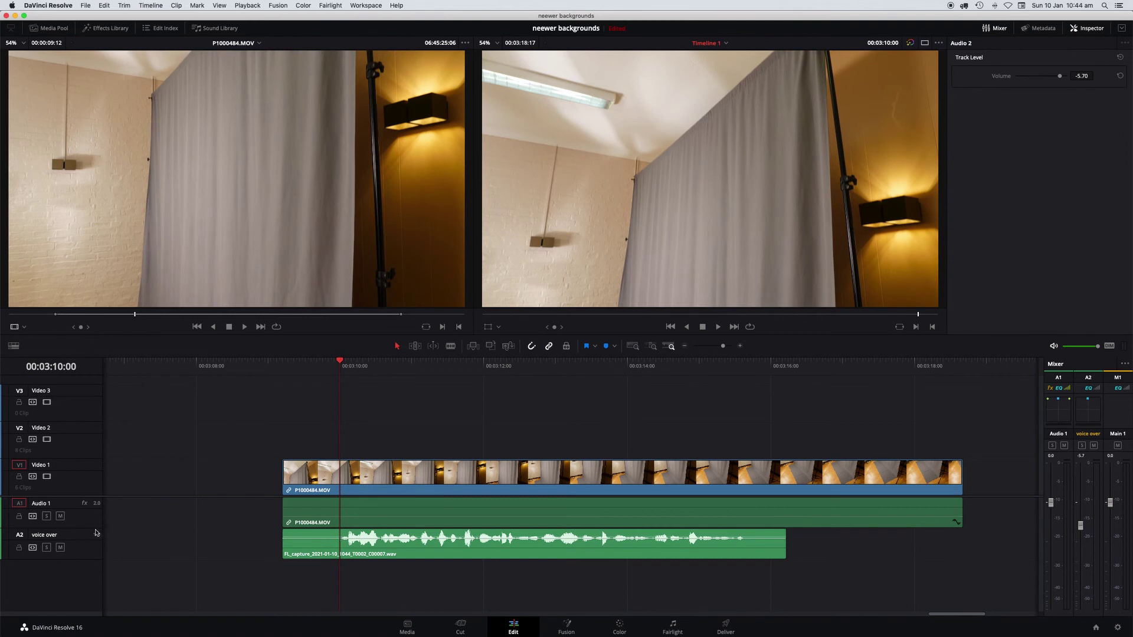
{"action": "left_click", "coordinate": [679, 631]}
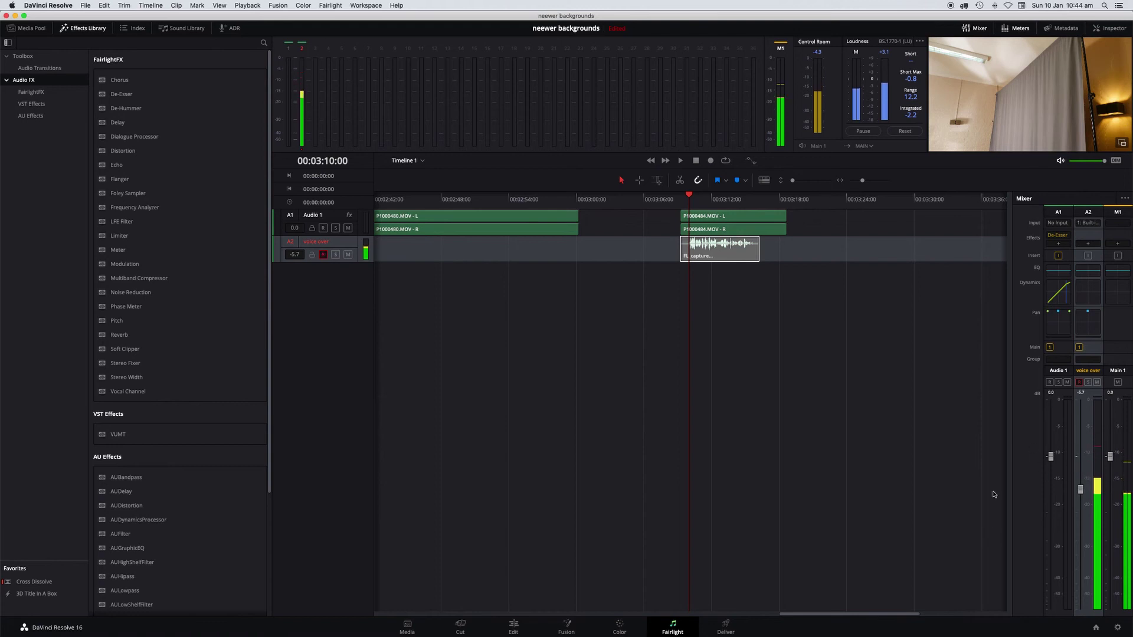
{"action": "mouse_move", "coordinate": [1004, 611]}
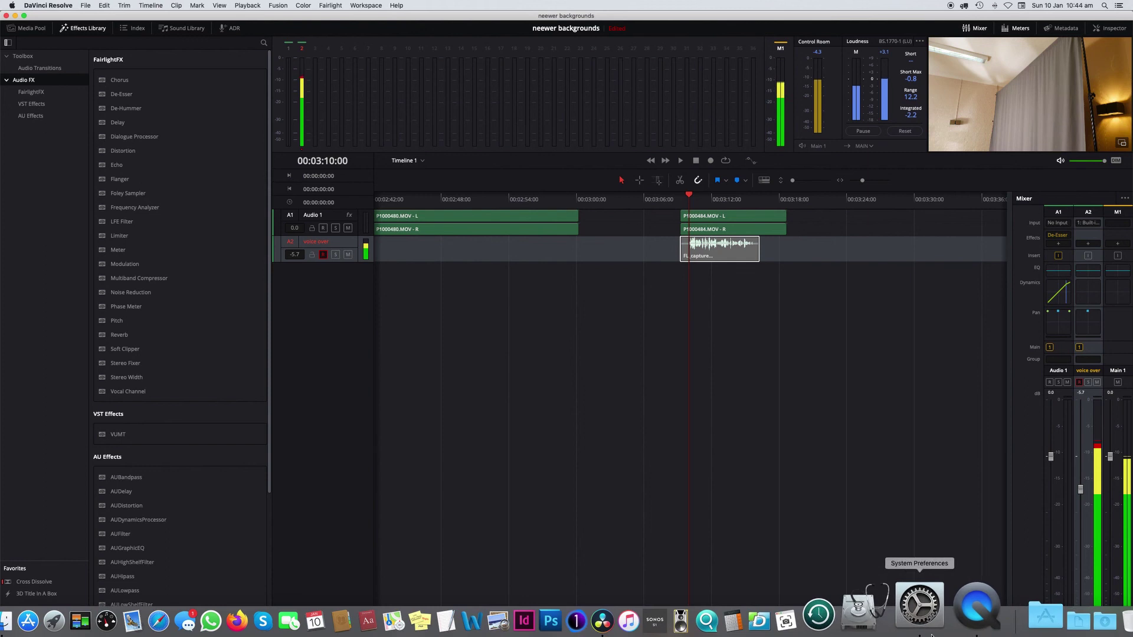
{"action": "left_click", "coordinate": [930, 632]}
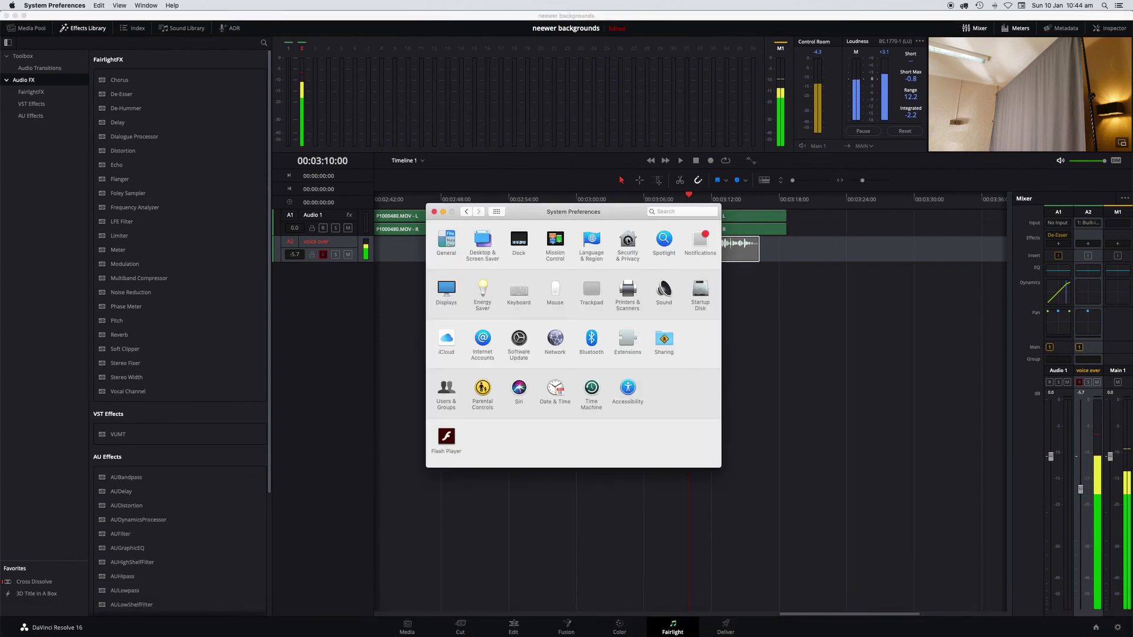
Confirm under Security & Privacy > Microphone that DaVinci Resolve has microphone access
{"action": "left_click", "coordinate": [629, 244]}
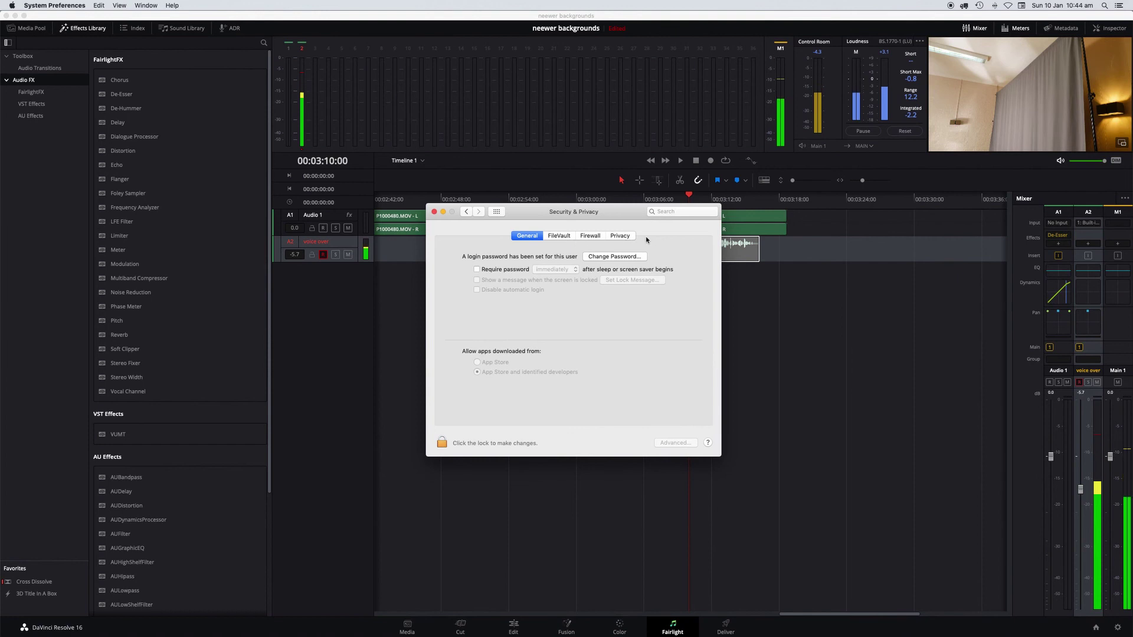
{"action": "left_click", "coordinate": [620, 236]}
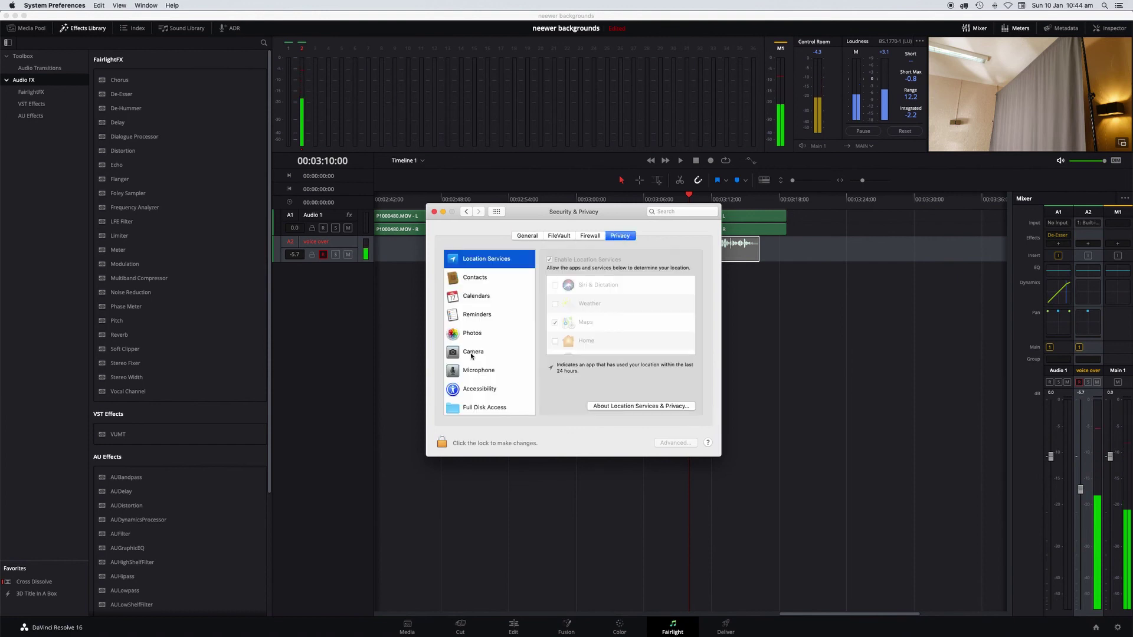
{"action": "left_click", "coordinate": [474, 370]}
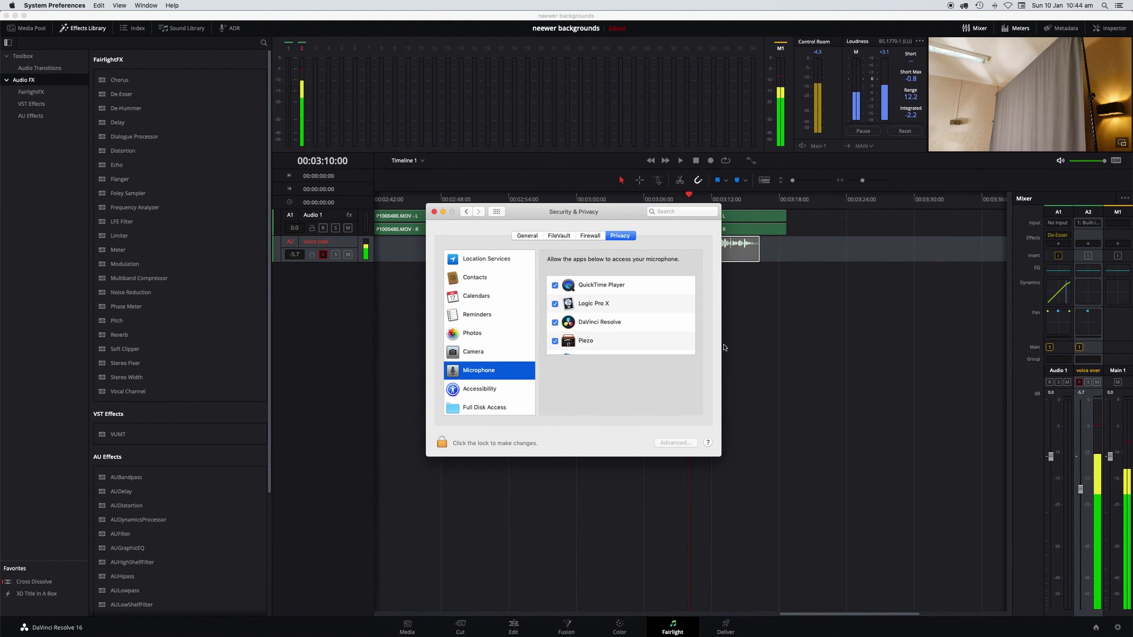
{"action": "left_click", "coordinate": [498, 213]}
Quit System Preferences and return to Resolve's Edit page with the voiceover clip
{"action": "key", "text": "super+q"}
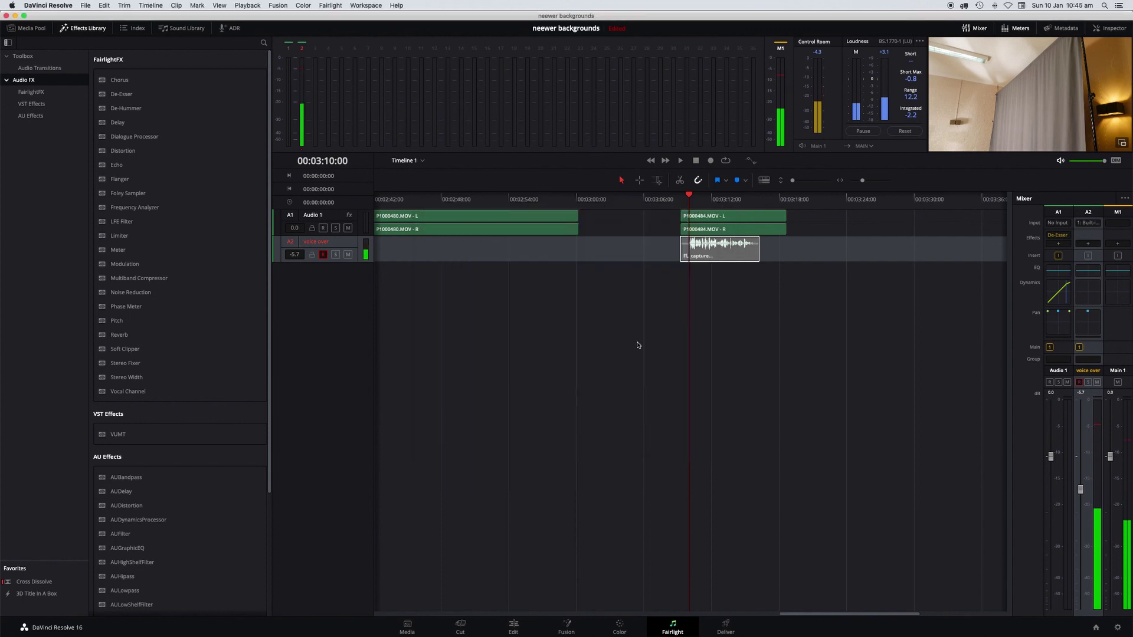
{"action": "left_click", "coordinate": [513, 627]}
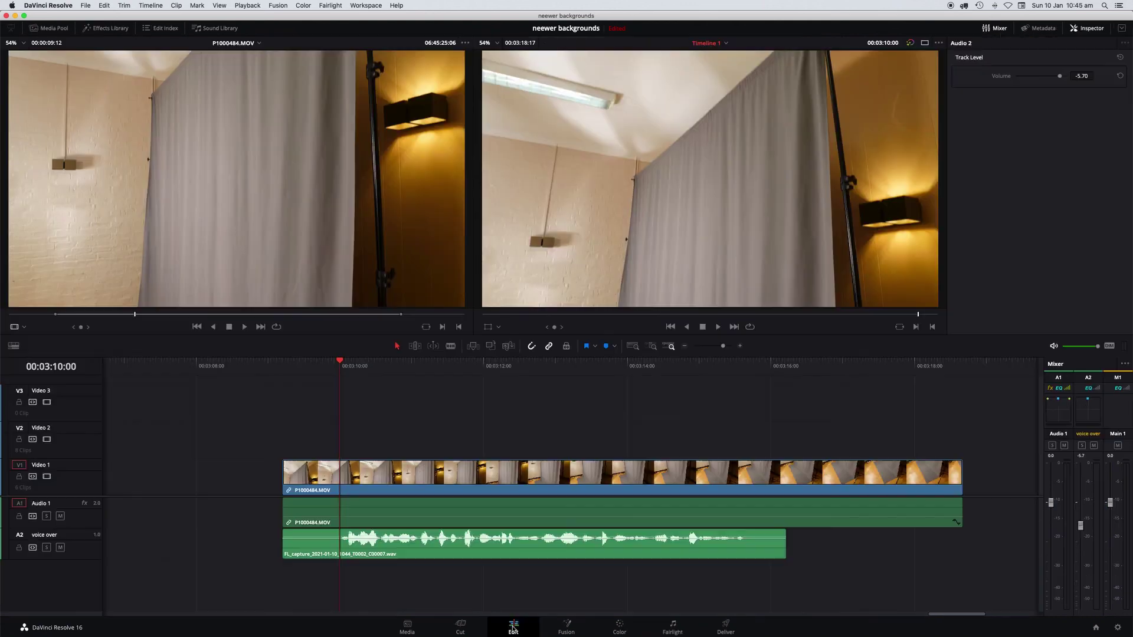